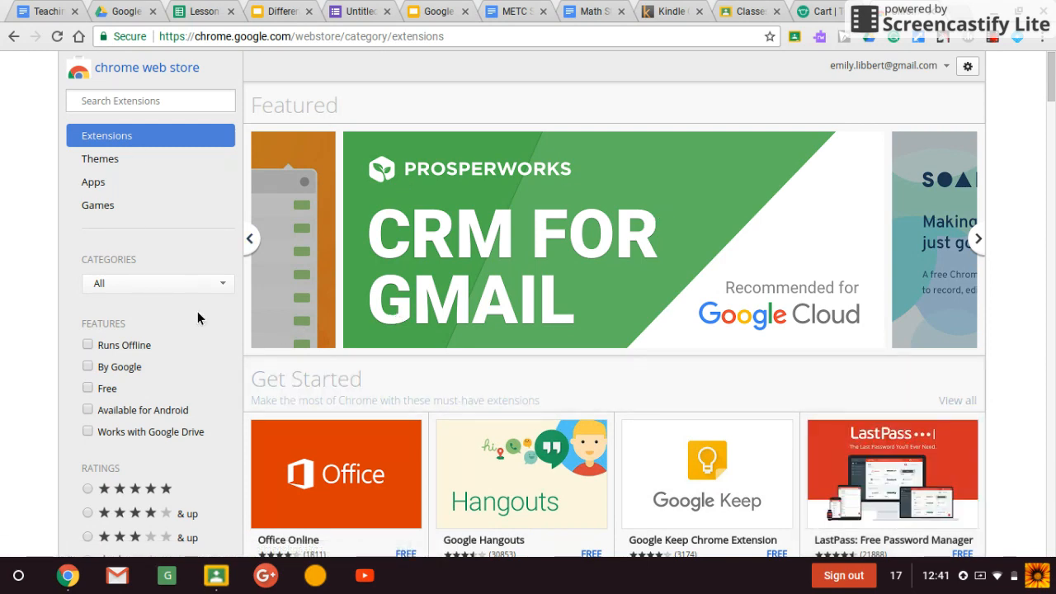
# Search the Chrome Web Store for "equatio" and view the details of the EquatIO - Math made digital extension
pyautogui.moveTo(872, 253)
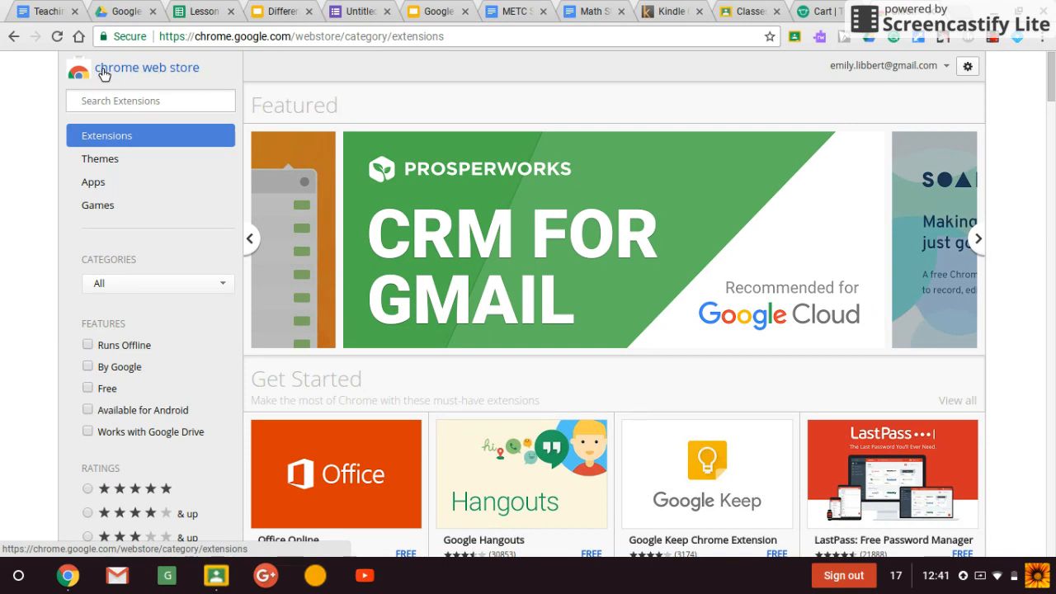
pyautogui.click(137, 99)
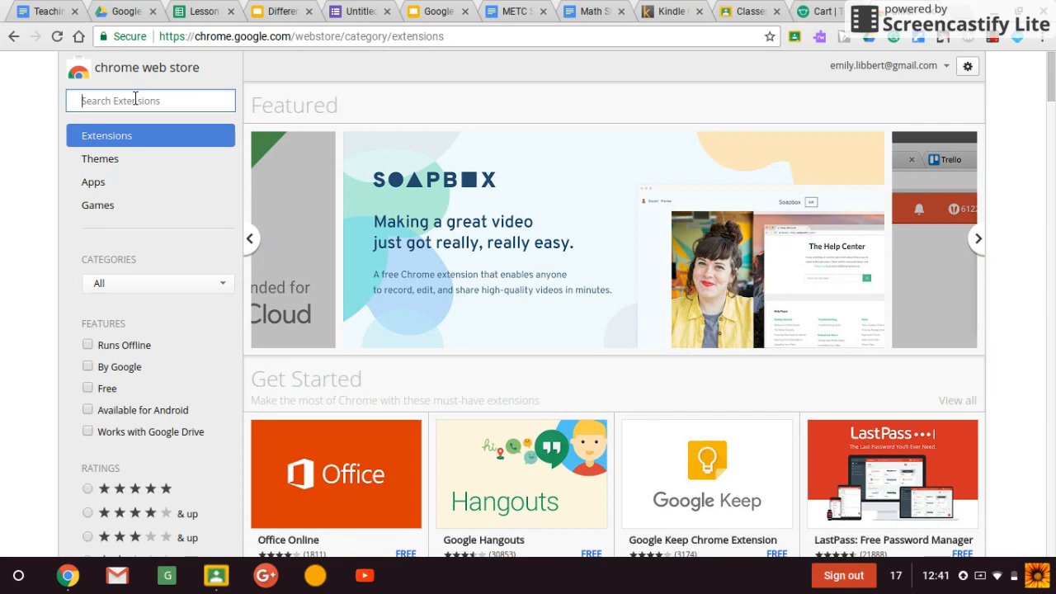
pyautogui.write('e')
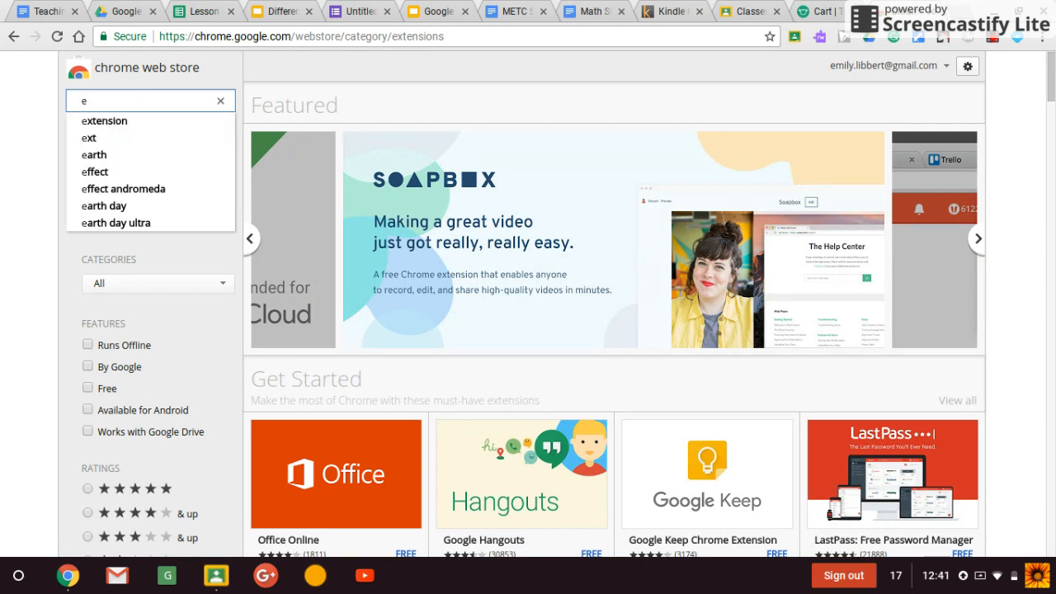
pyautogui.write('quatio')
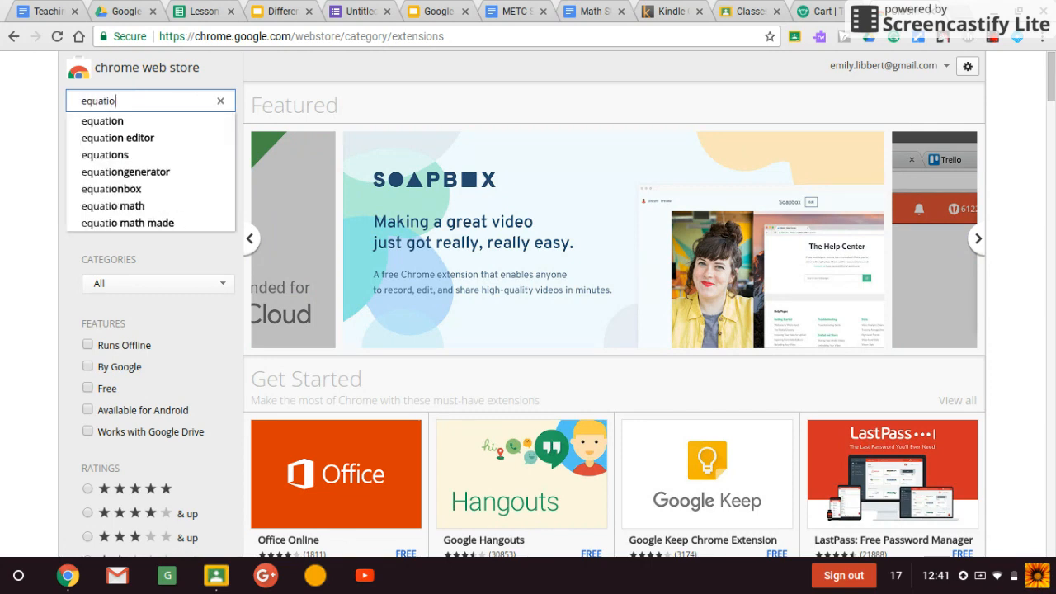
pyautogui.press('Return')
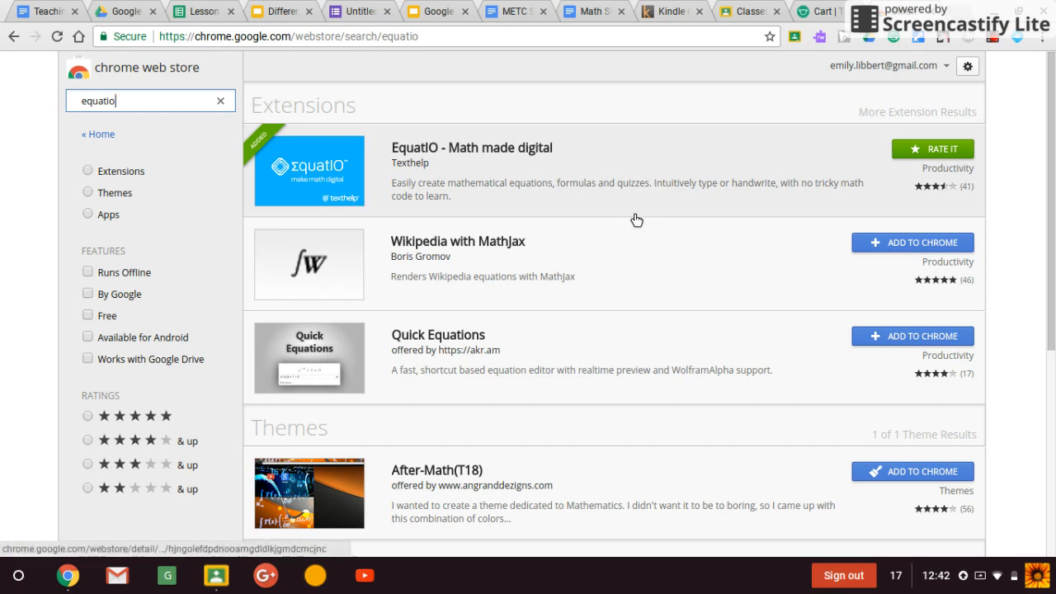
pyautogui.click(909, 136)
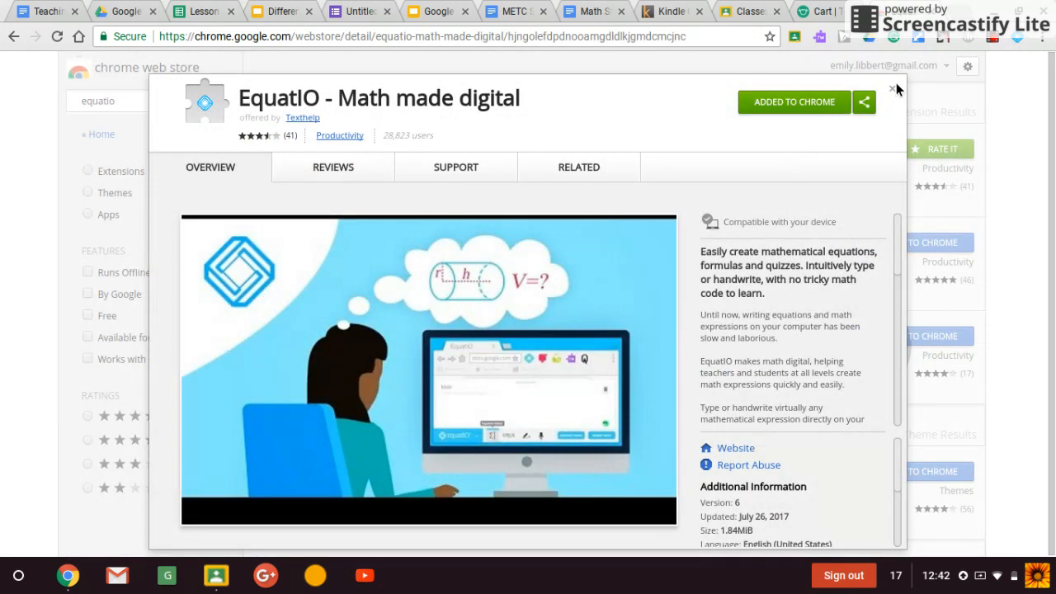
pyautogui.click(893, 88)
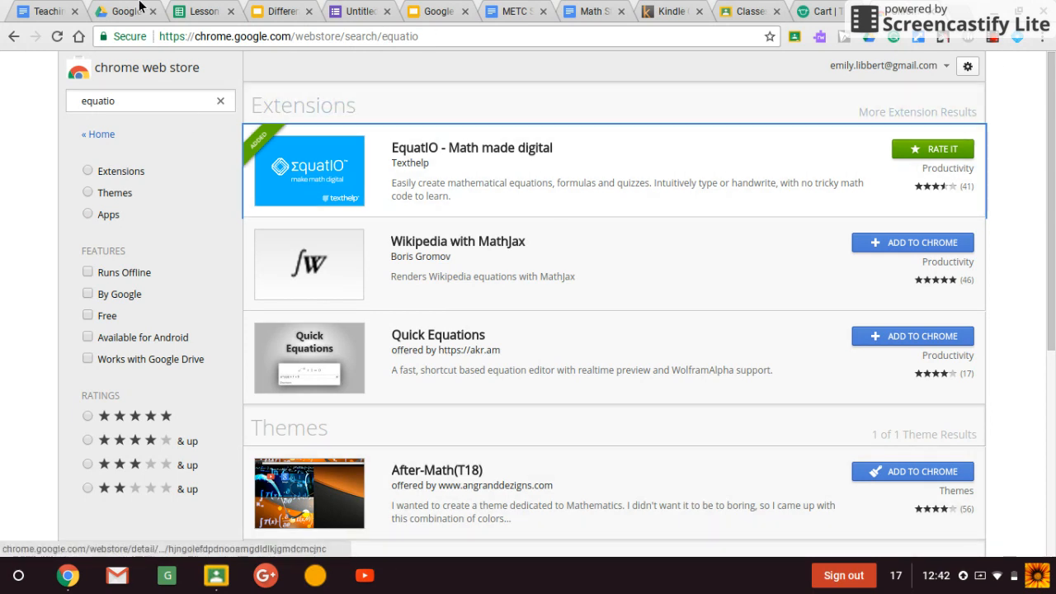
# Switch to the untitled Google Form and read EquatIO's instructions for using it in forms, dismissing them when done
pyautogui.click(348, 7)
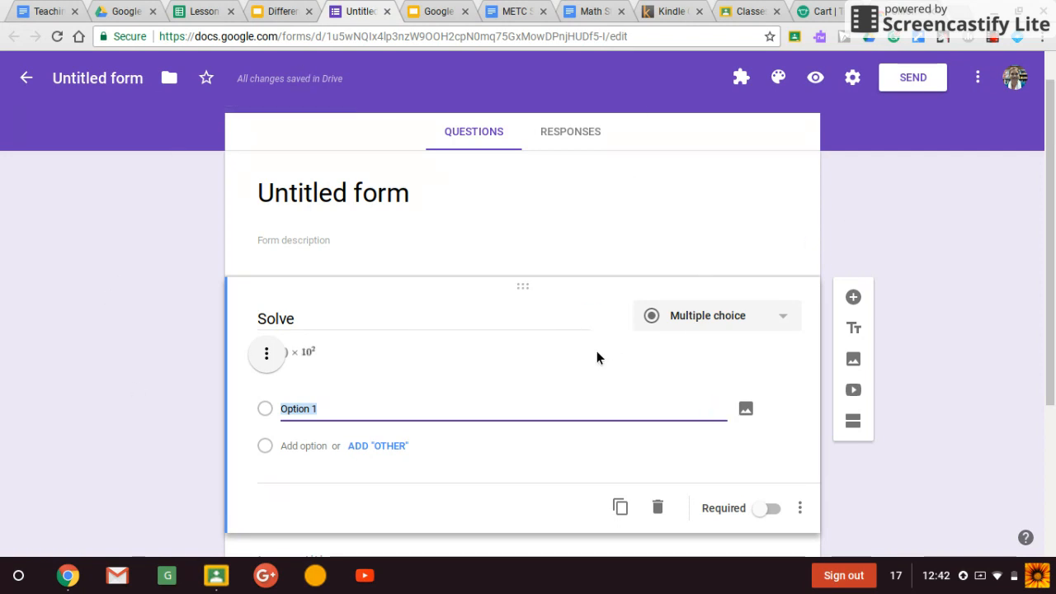
pyautogui.moveTo(588, 316)
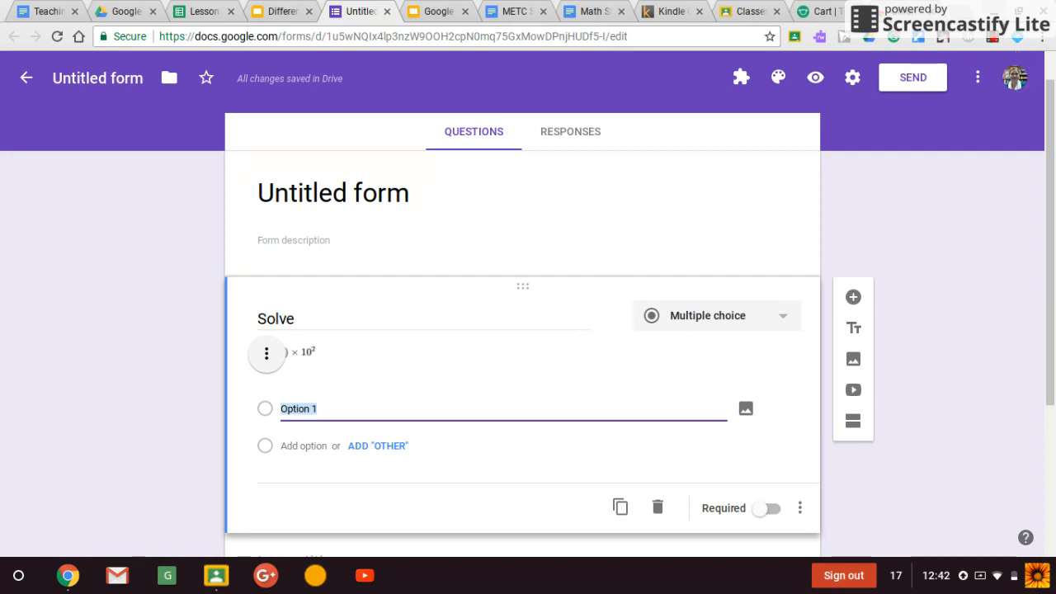
pyautogui.click(1018, 38)
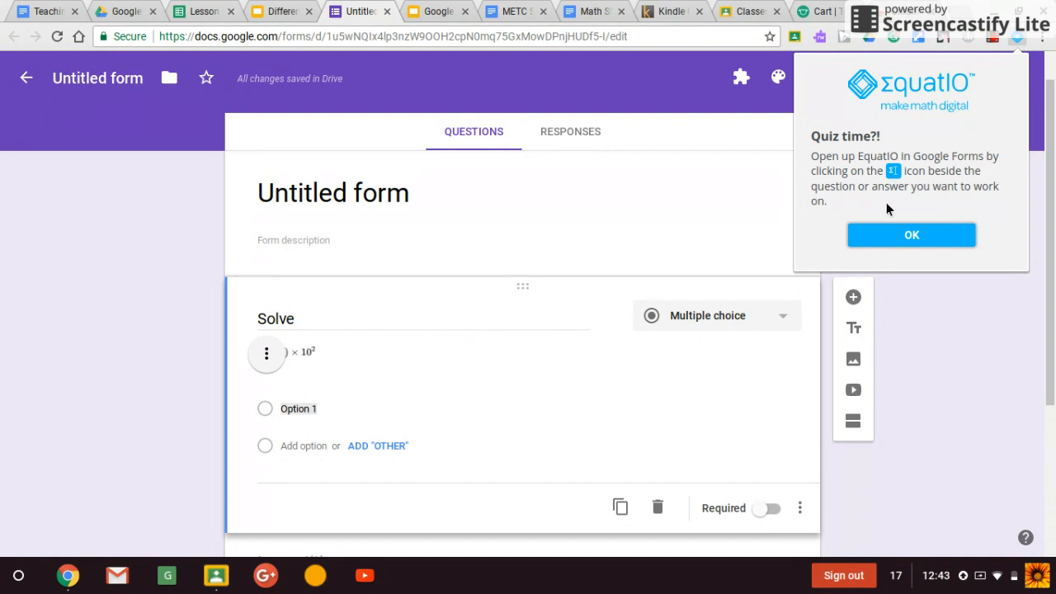
pyautogui.click(911, 235)
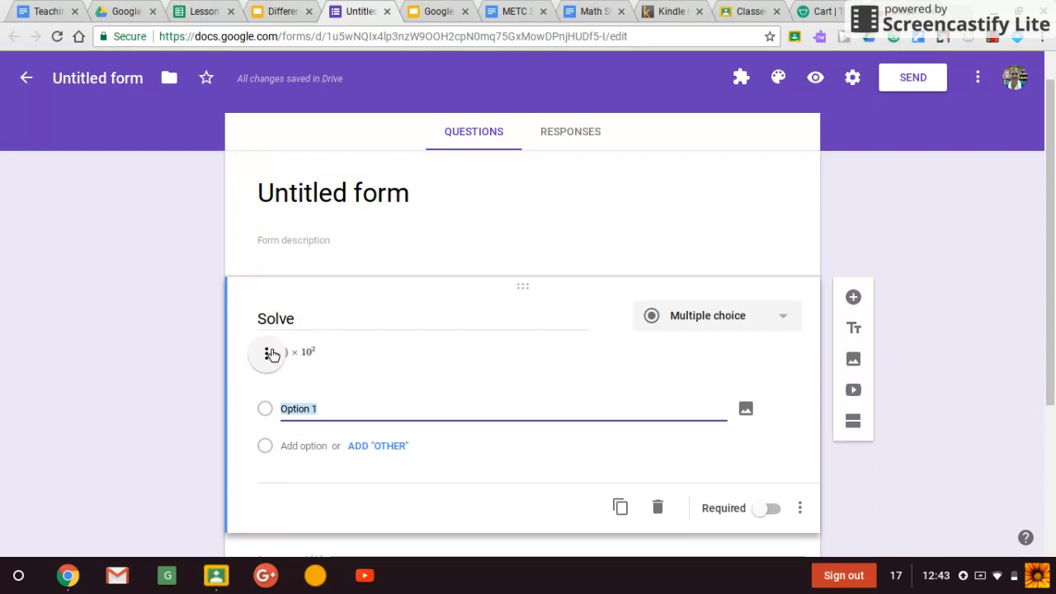
# Center-align the equation image under the Solve question
pyautogui.click(267, 354)
pyautogui.click(324, 353)
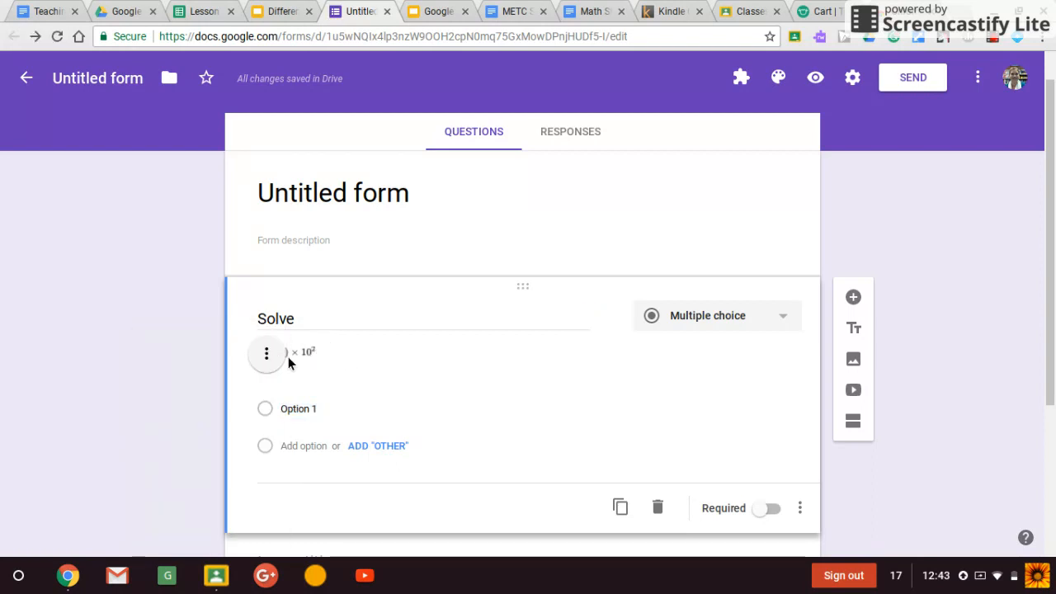
pyautogui.click(263, 359)
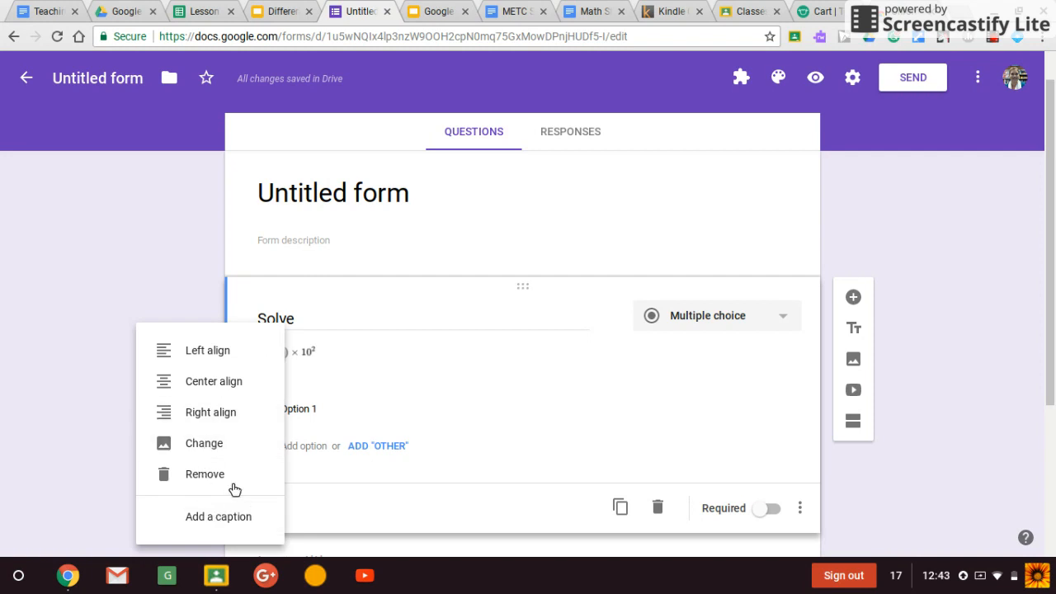
pyautogui.click(253, 387)
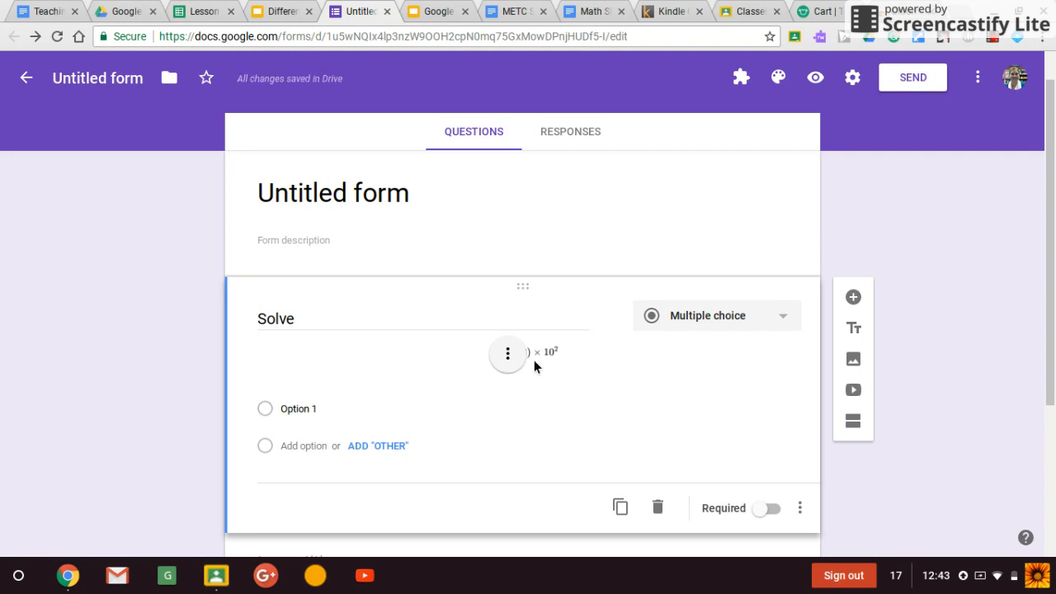
# Open EquatIO for Option 1 and handwrite (3 × 7) × in its handwriting input
pyautogui.moveTo(479, 337)
pyautogui.moveTo(402, 317)
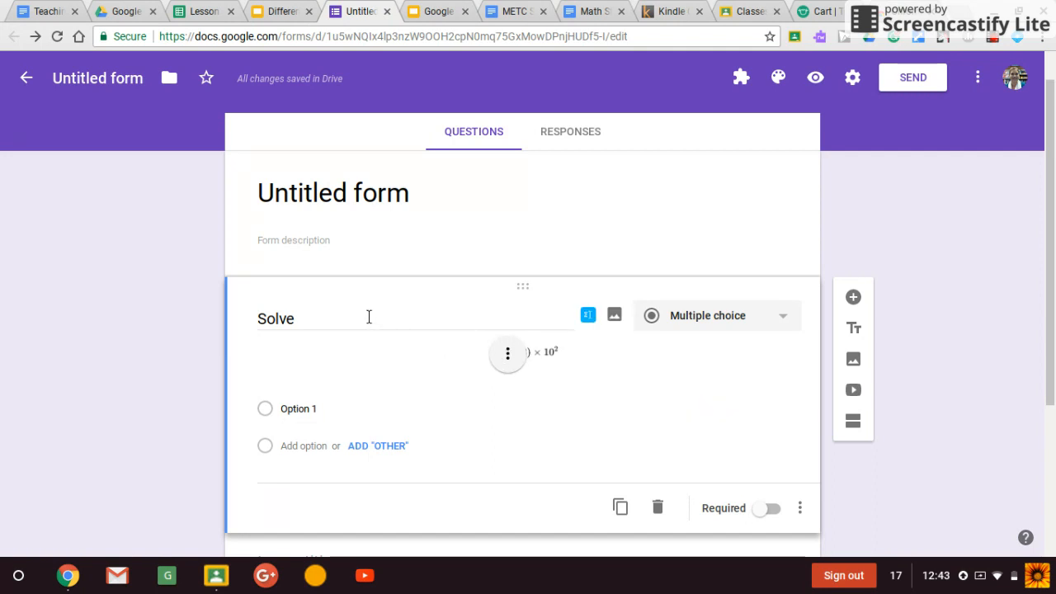
pyautogui.moveTo(302, 415)
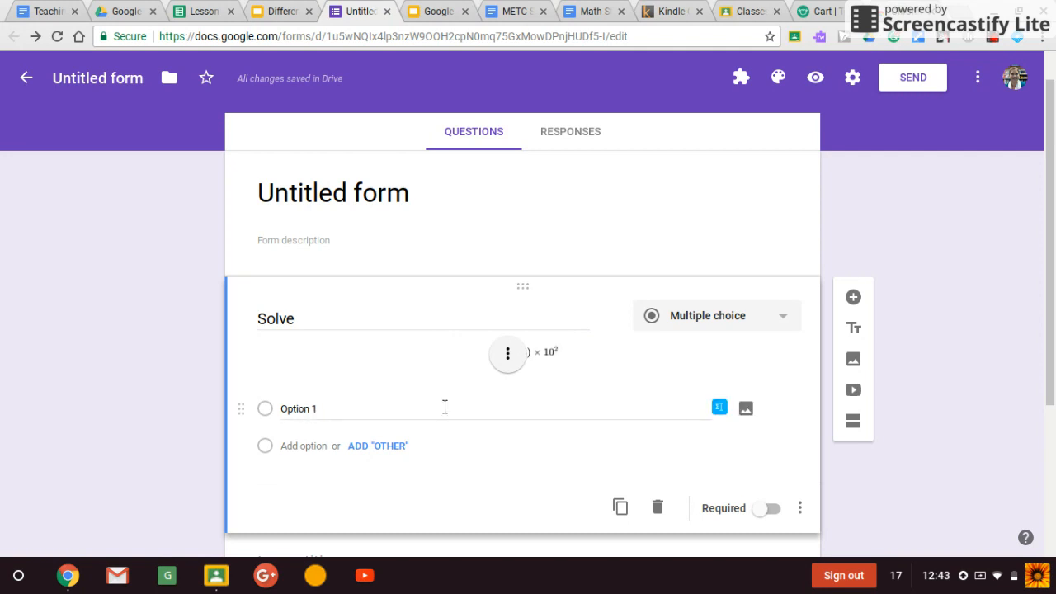
pyautogui.click(720, 409)
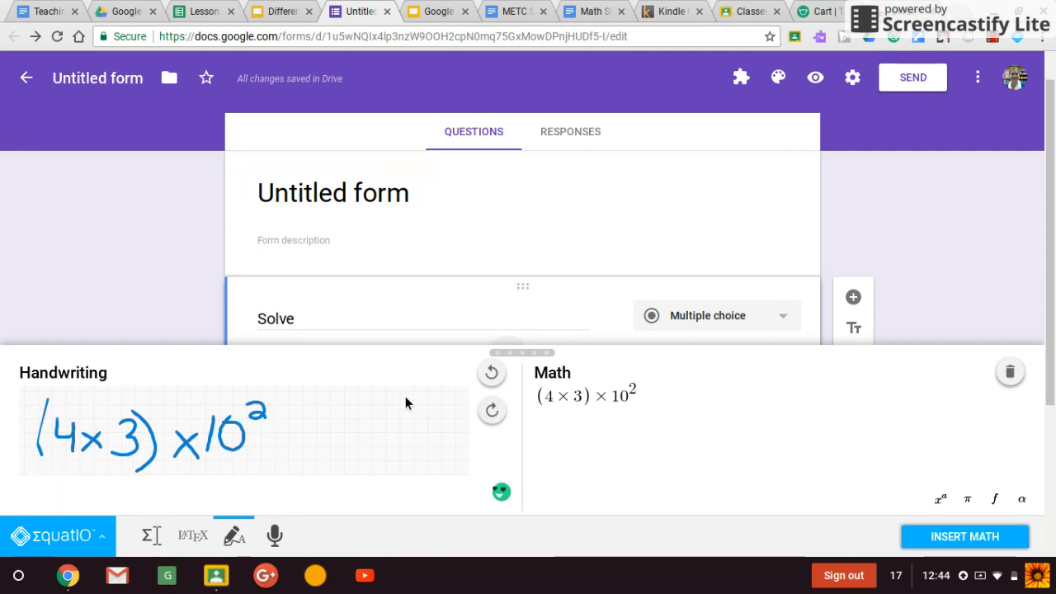
pyautogui.click(149, 537)
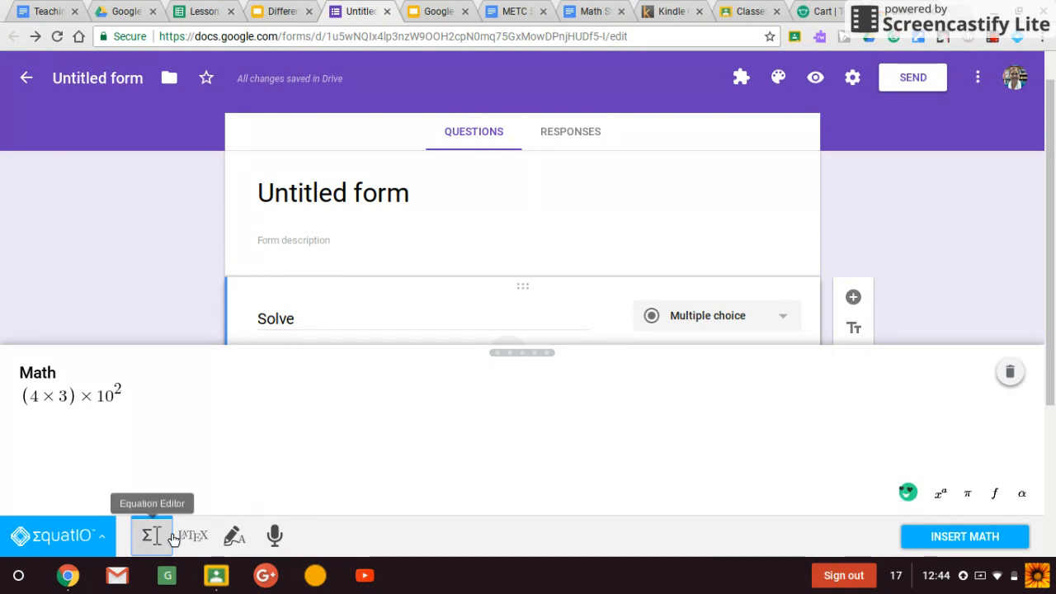
pyautogui.click(235, 538)
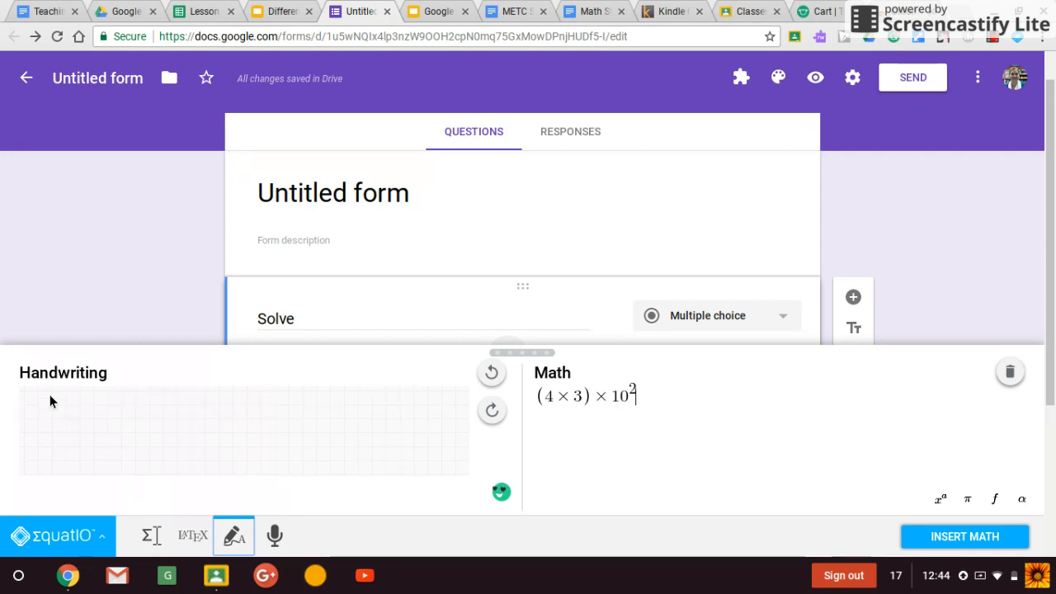
pyautogui.moveTo(39, 395); pyautogui.dragTo(33, 425)
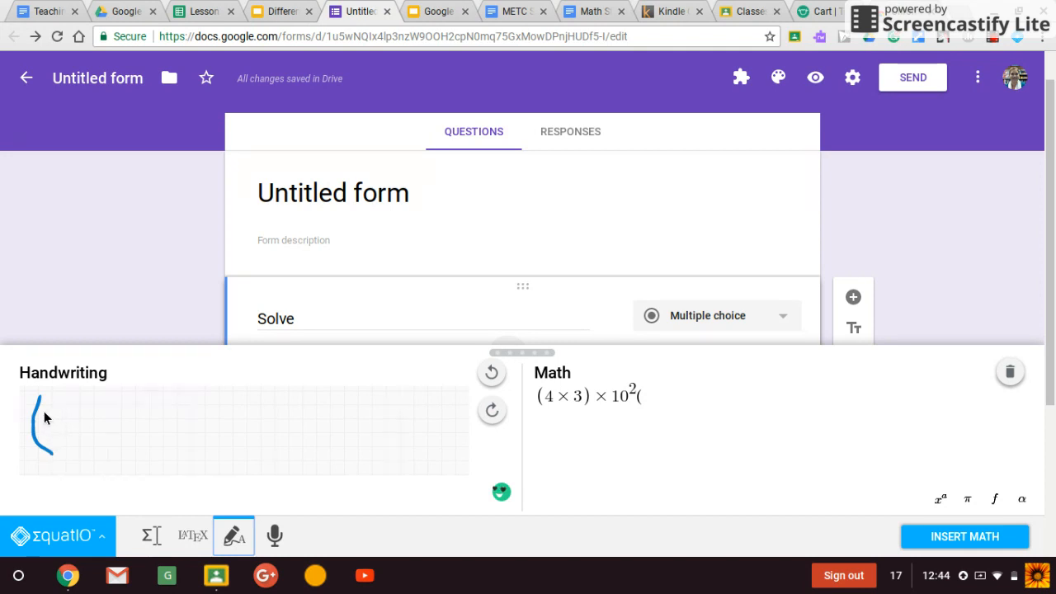
pyautogui.moveTo(44, 409)
pyautogui.mouseDown()
pyautogui.moveTo(54, 422)
pyautogui.moveTo(47, 446)
pyautogui.moveTo(93, 450)
pyautogui.moveTo(69, 452)
pyautogui.mouseUp()
pyautogui.moveTo(122, 430); pyautogui.dragTo(117, 447)
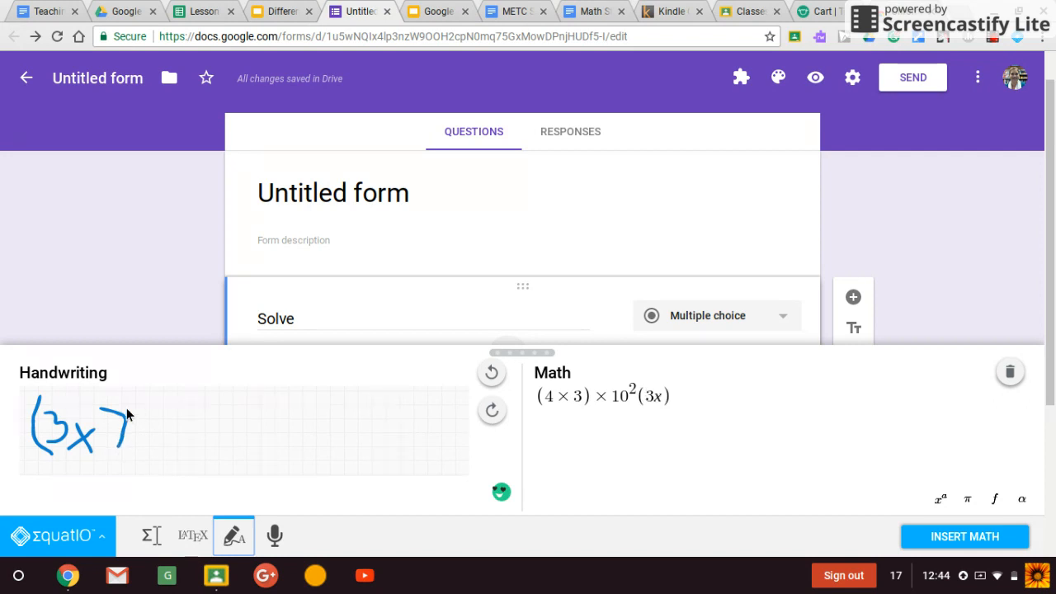
pyautogui.moveTo(124, 406); pyautogui.dragTo(135, 475)
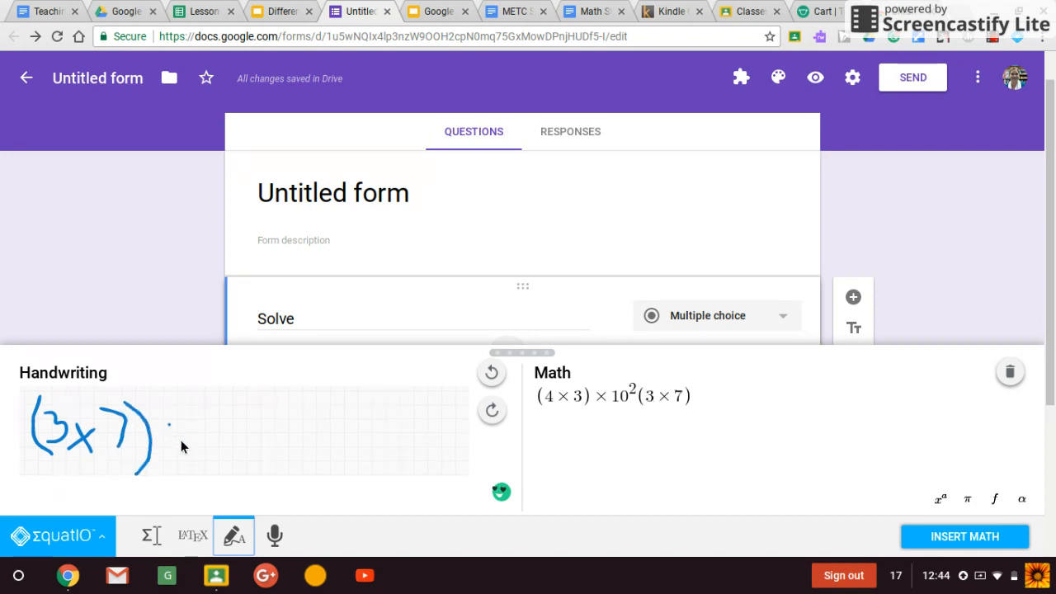
pyautogui.moveTo(188, 415); pyautogui.dragTo(161, 459)
# Delete the leftover (4 × 3) × 10² from the start of the math expression
pyautogui.click(632, 388)
pyautogui.press('BackSpace')
pyautogui.press('BackSpace')
pyautogui.press('BackSpace')
pyautogui.press('BackSpace')
pyautogui.press('BackSpace')
pyautogui.press('BackSpace')
pyautogui.press('BackSpace')
pyautogui.press('BackSpace')
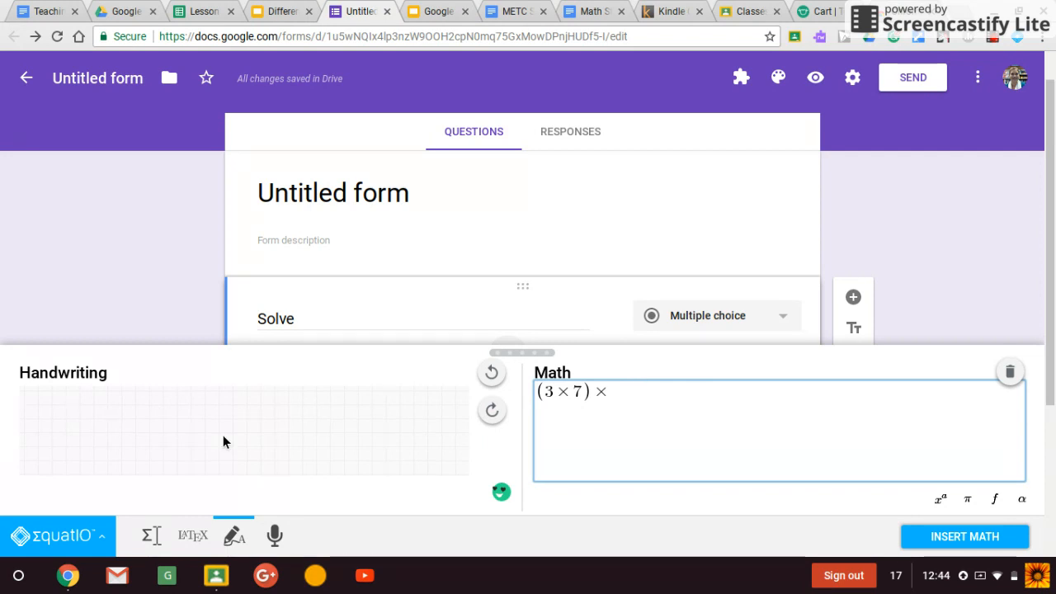
# Handwrite 10³ to complete (3 × 7) × 10³ and insert the math into the first answer option
pyautogui.moveTo(123, 406)
pyautogui.mouseDown()
pyautogui.moveTo(121, 425)
pyautogui.moveTo(160, 429)
pyautogui.moveTo(137, 404)
pyautogui.moveTo(124, 417)
pyautogui.moveTo(175, 398)
pyautogui.moveTo(183, 413)
pyautogui.moveTo(164, 427)
pyautogui.mouseUp()
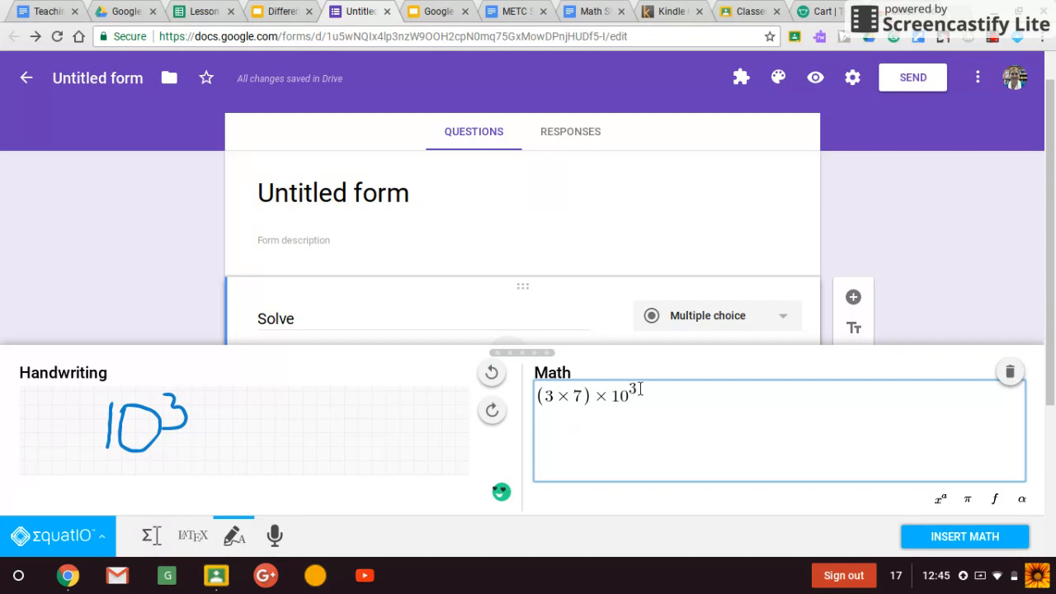
pyautogui.click(965, 538)
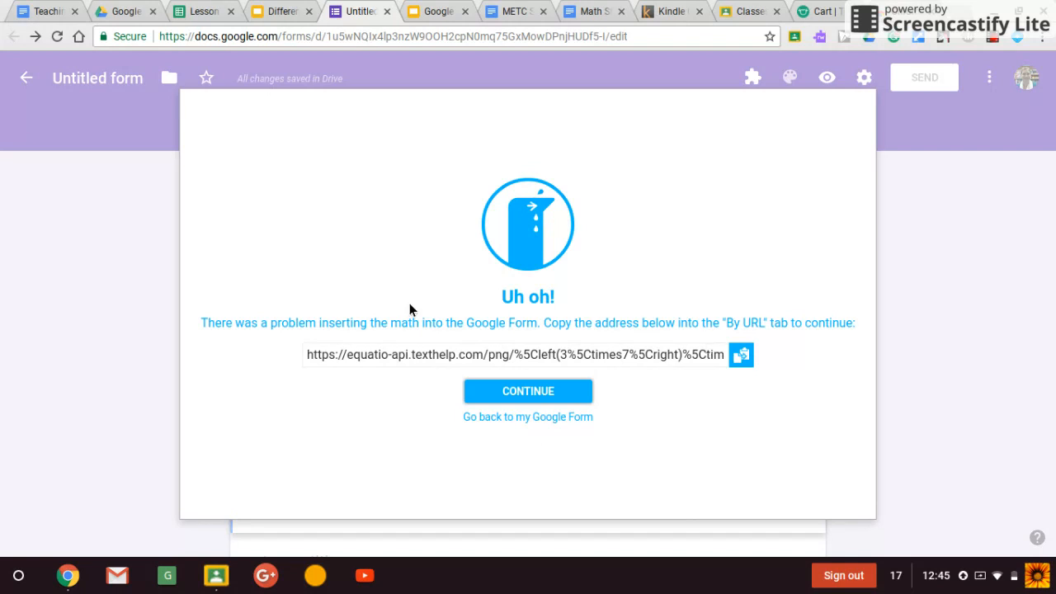
pyautogui.click(538, 417)
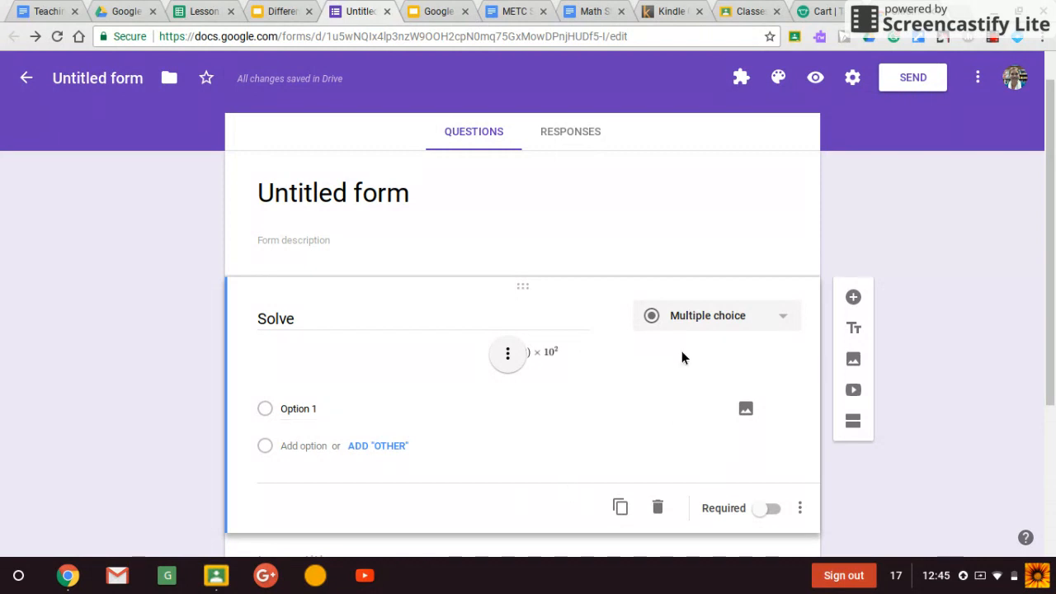
pyautogui.click(720, 408)
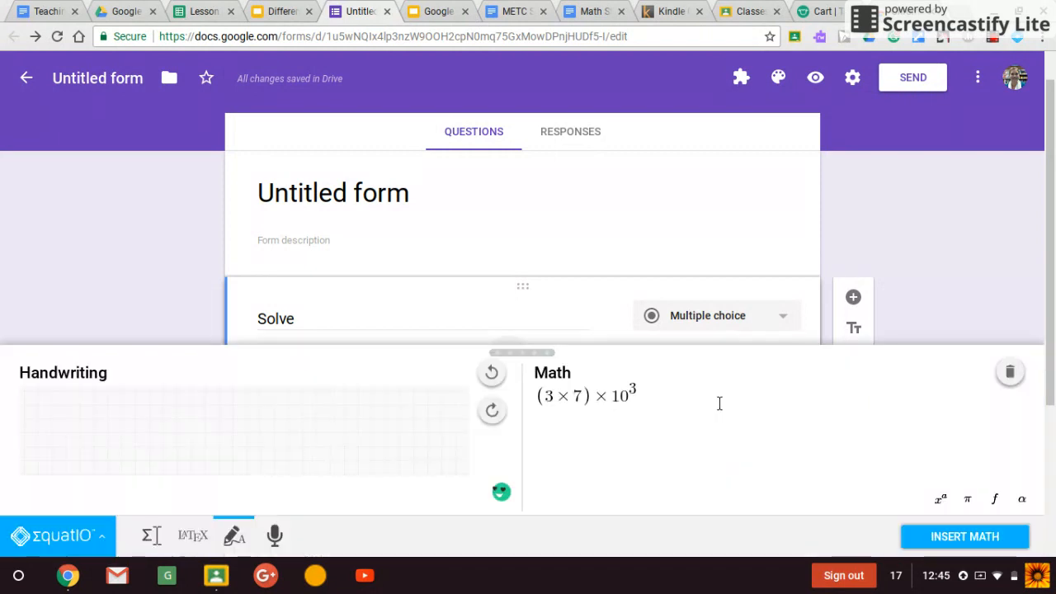
pyautogui.click(990, 537)
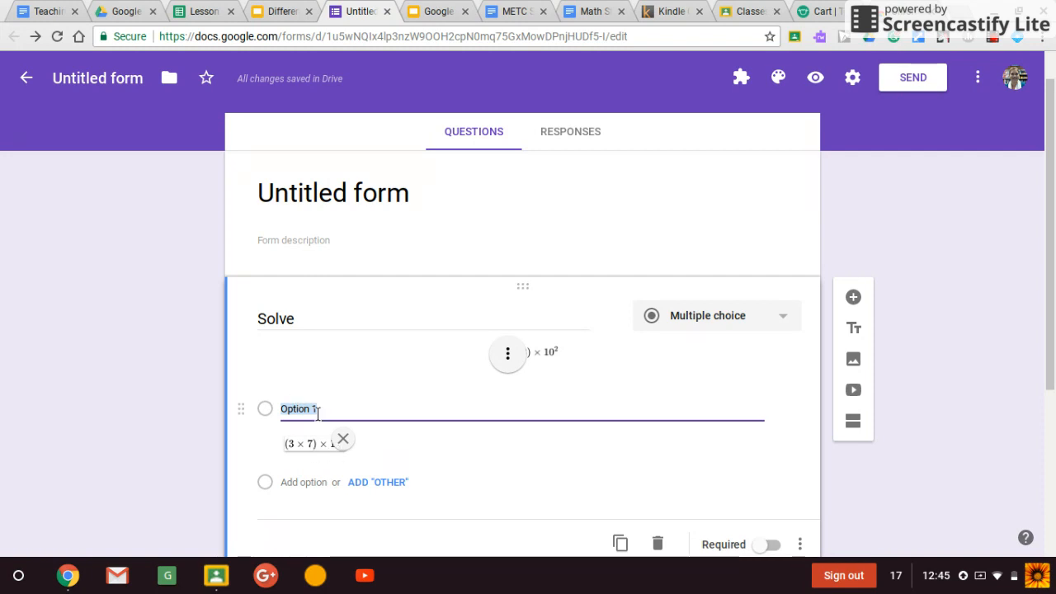
# Label the first answer option "A." and add a second option labelled "B."
pyautogui.write('A.')
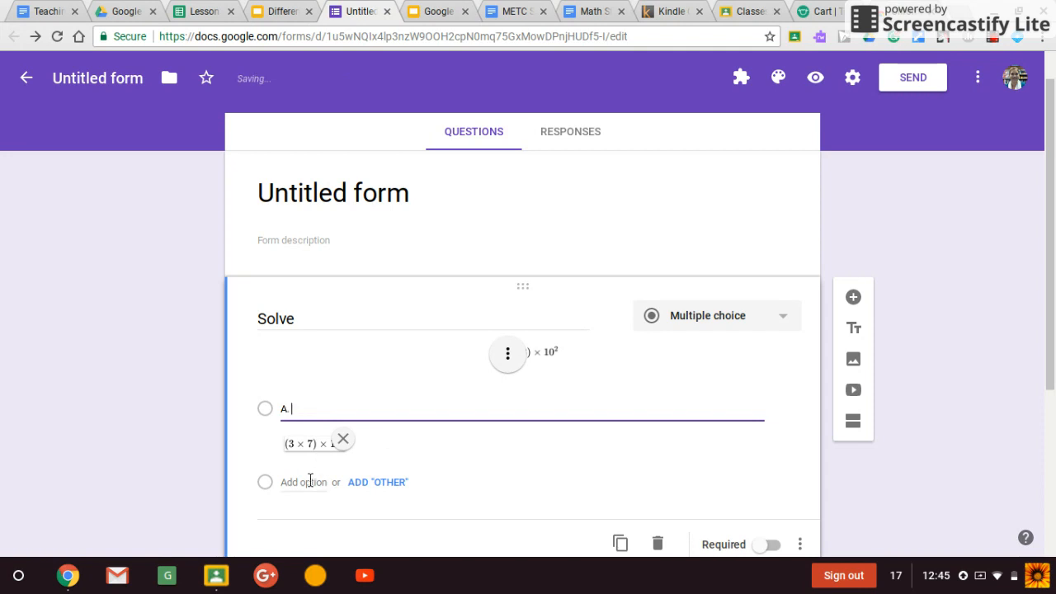
pyautogui.click(311, 482)
pyautogui.write('B.')
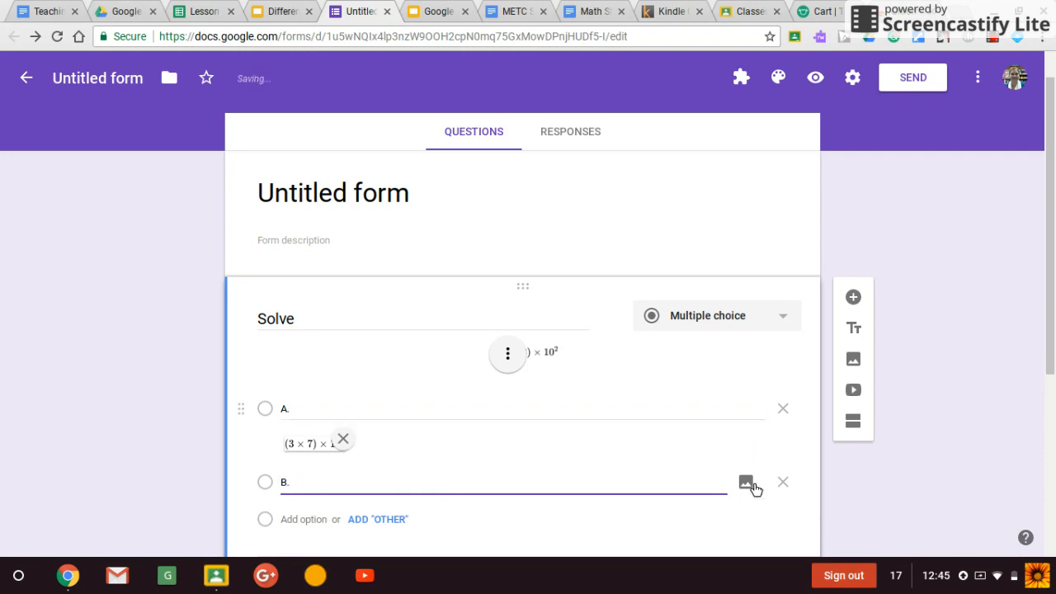
# Open EquatIO for option B and clear the previous expression from the math box
pyautogui.click(718, 482)
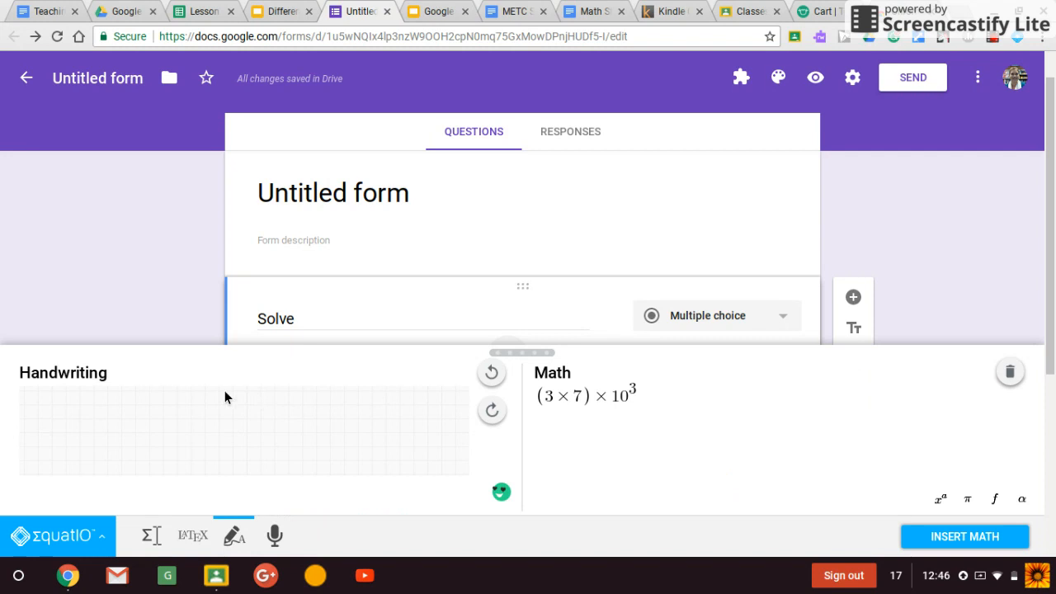
pyautogui.click(640, 398)
pyautogui.press('BackSpace')
pyautogui.press('BackSpace')
pyautogui.press('BackSpace')
pyautogui.press('BackSpace')
pyautogui.press('BackSpace')
pyautogui.press('BackSpace')
pyautogui.press('BackSpace')
pyautogui.press('BackSpace')
pyautogui.press('BackSpace')
pyautogui.press('BackSpace')
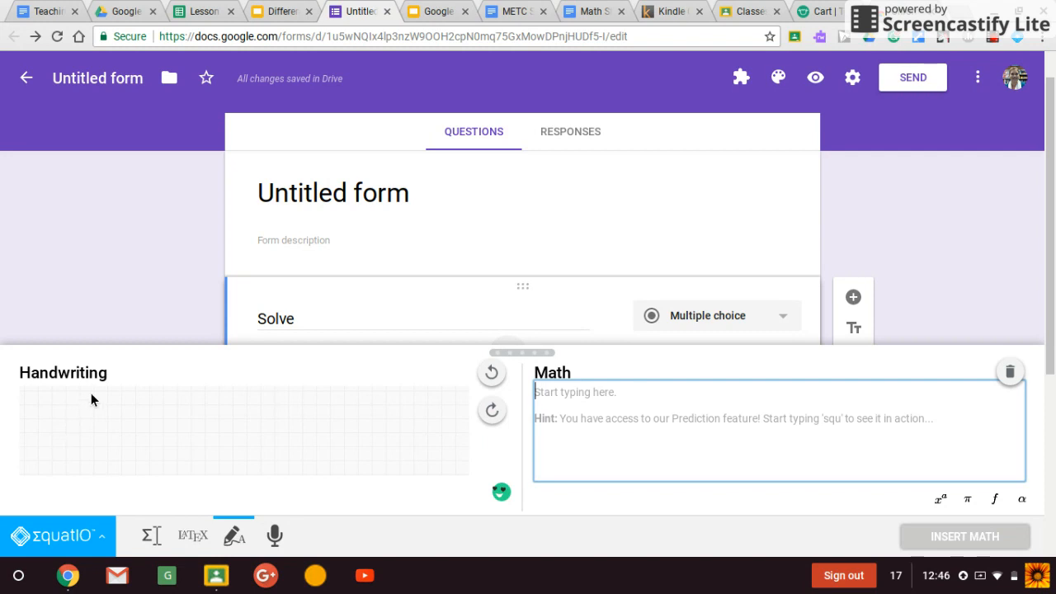
# Handwrite 10⁰ and insert it as the math for option B
pyautogui.moveTo(66, 407); pyautogui.dragTo(67, 450)
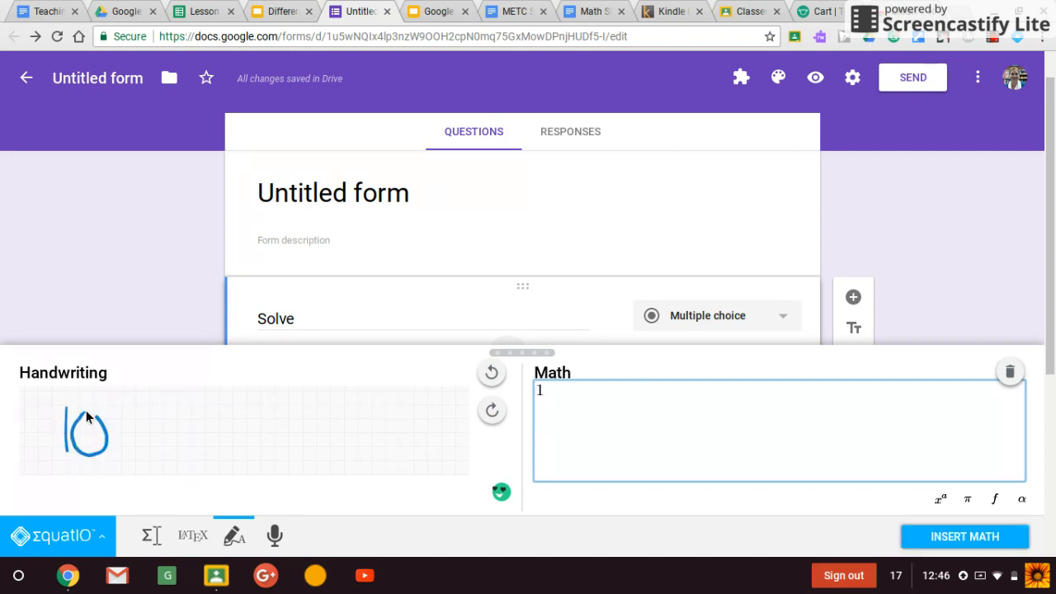
pyautogui.moveTo(122, 399)
pyautogui.mouseDown()
pyautogui.moveTo(121, 417)
pyautogui.moveTo(125, 395)
pyautogui.mouseUp()
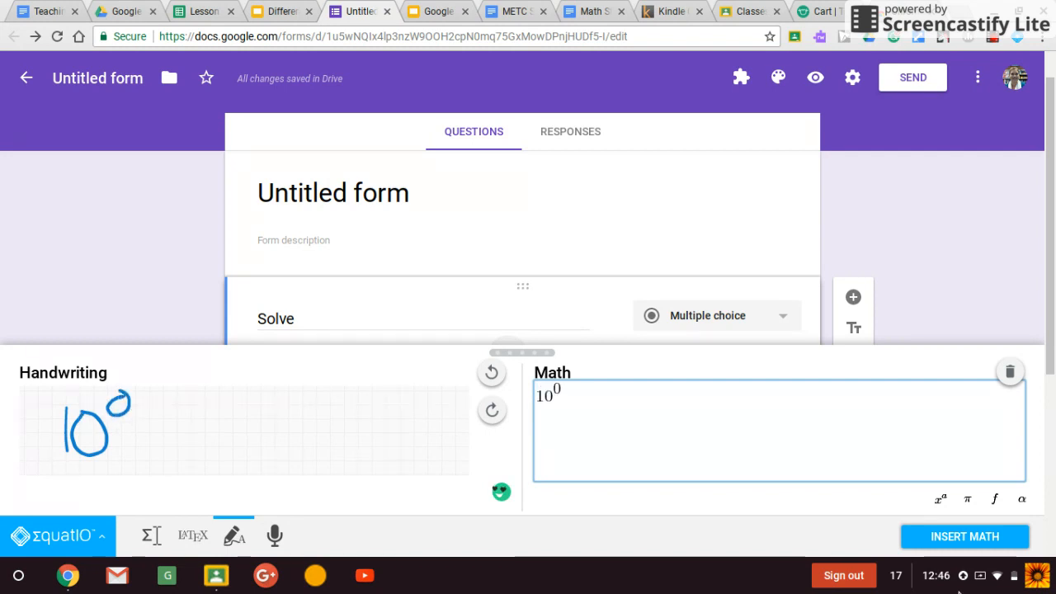
pyautogui.click(980, 538)
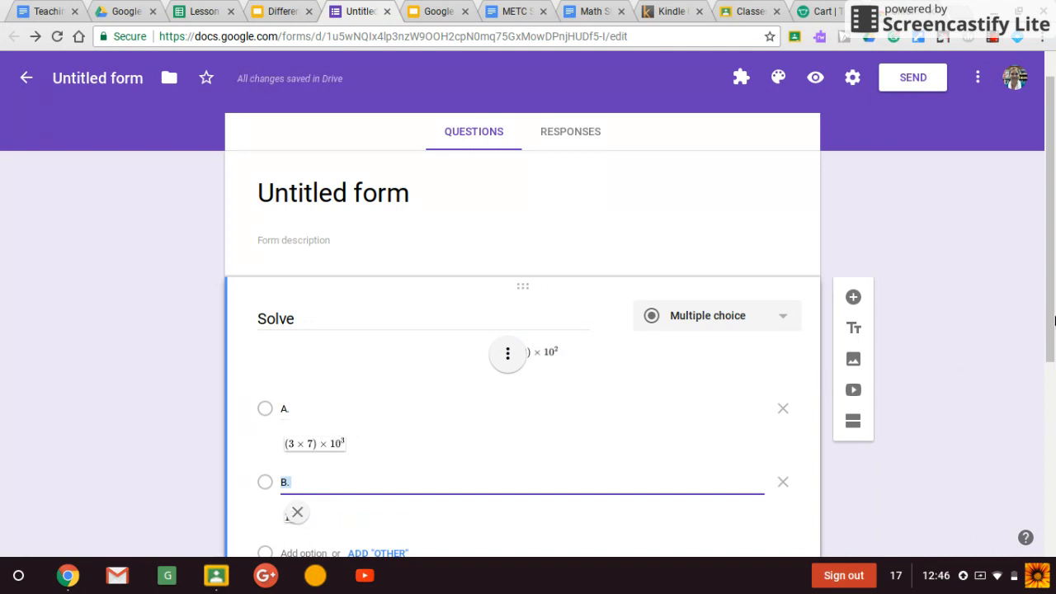
# Add a third answer option labelled "C." to the multiple-choice question
pyautogui.scroll(-3, 1053, 299)
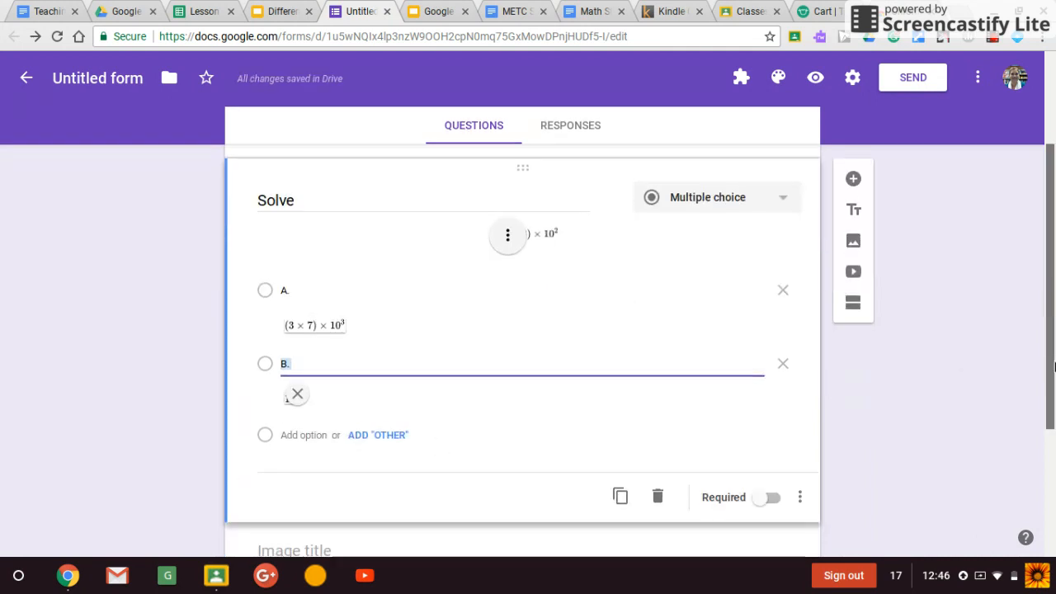
pyautogui.click(294, 423)
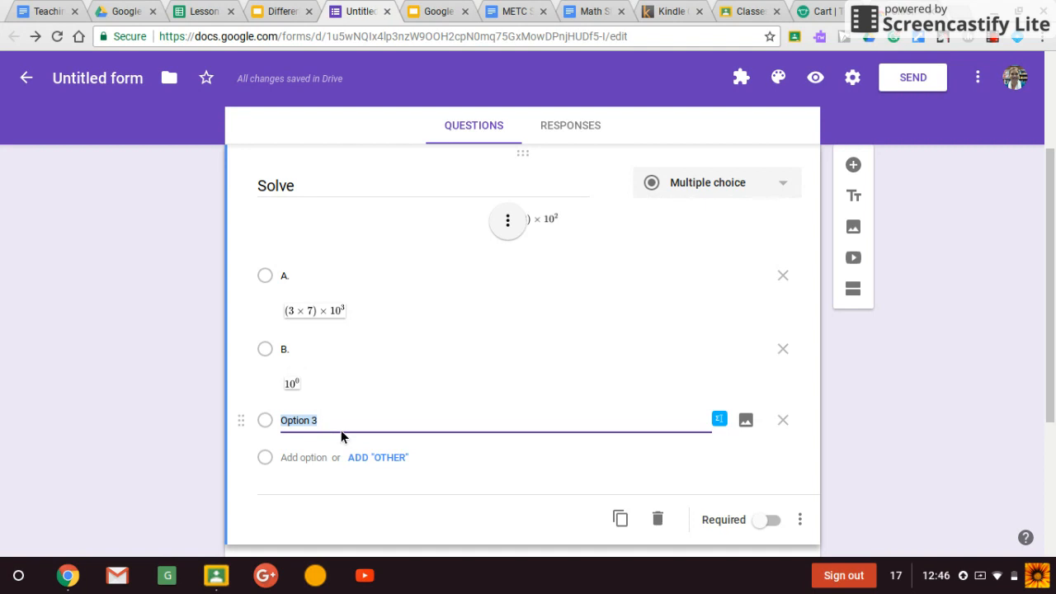
pyautogui.write('C.')
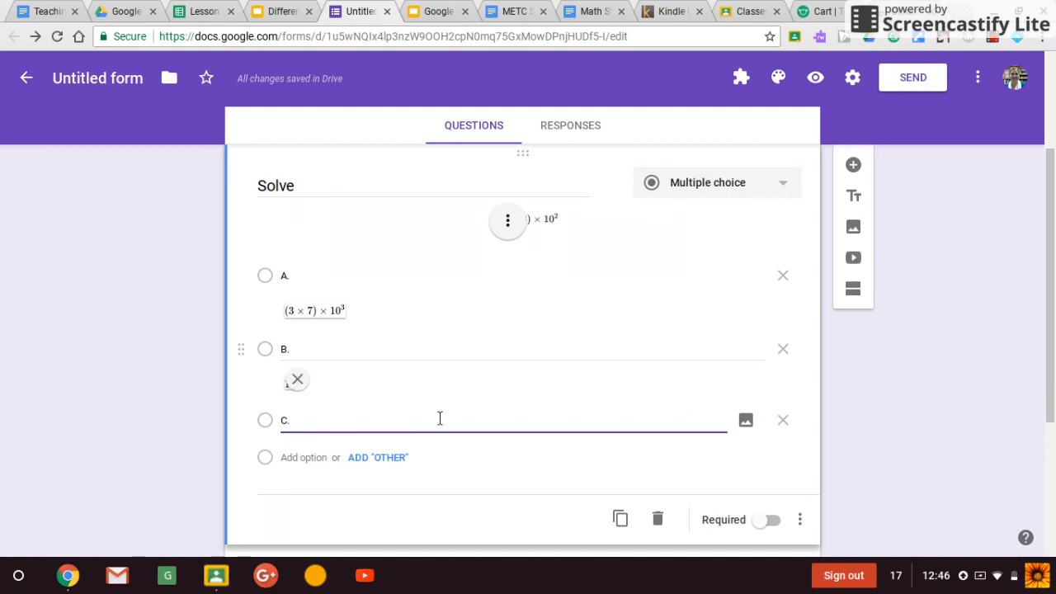
# Open EquatIO and examine its current expression in the Equation Editor and LaTeX Editor, collapsing the editor when done
pyautogui.click(586, 187)
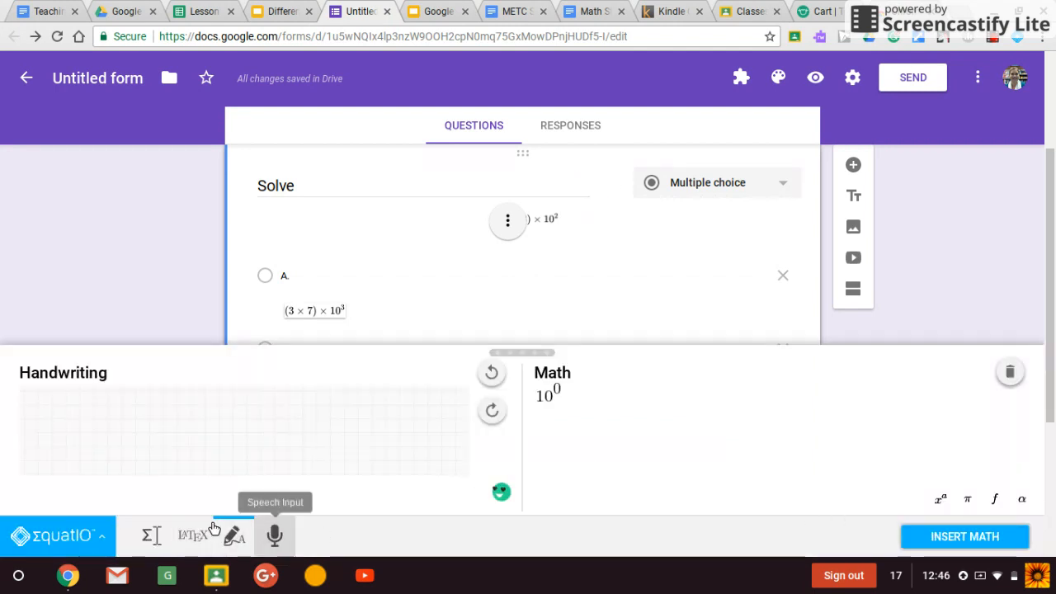
pyautogui.click(151, 537)
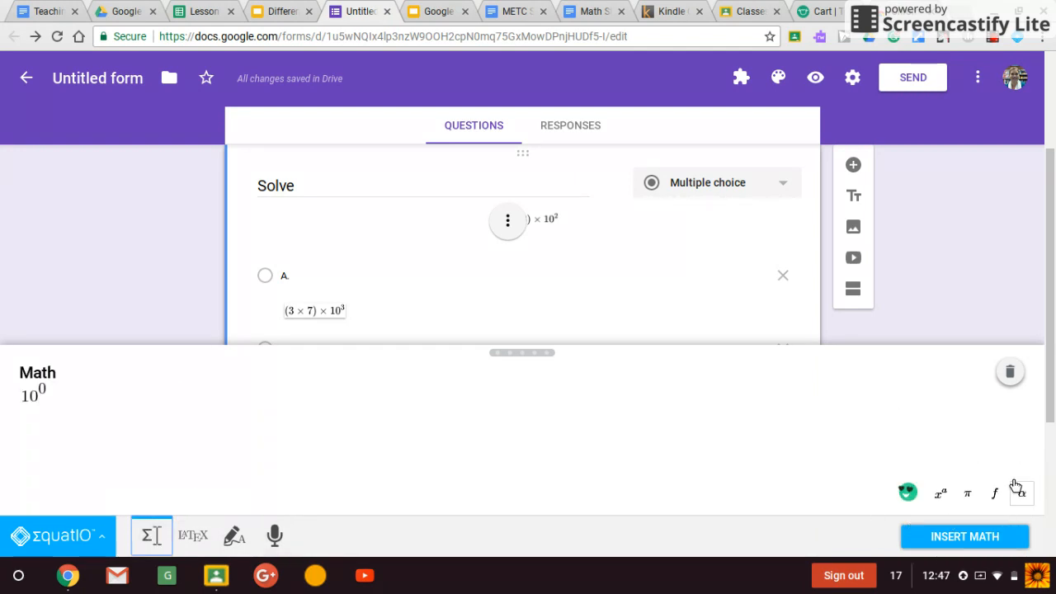
pyautogui.click(191, 536)
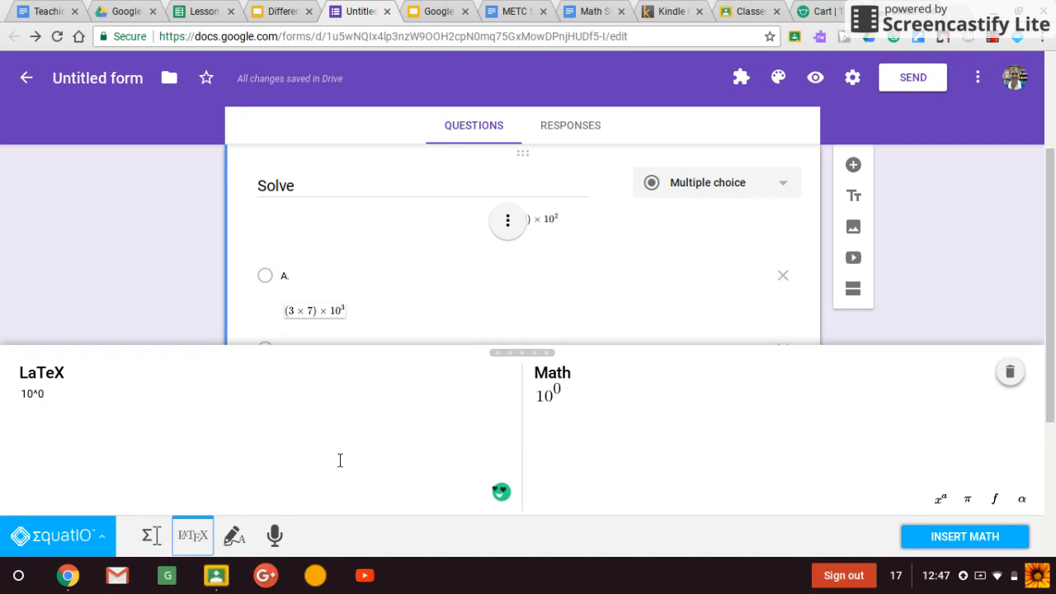
pyautogui.click(193, 541)
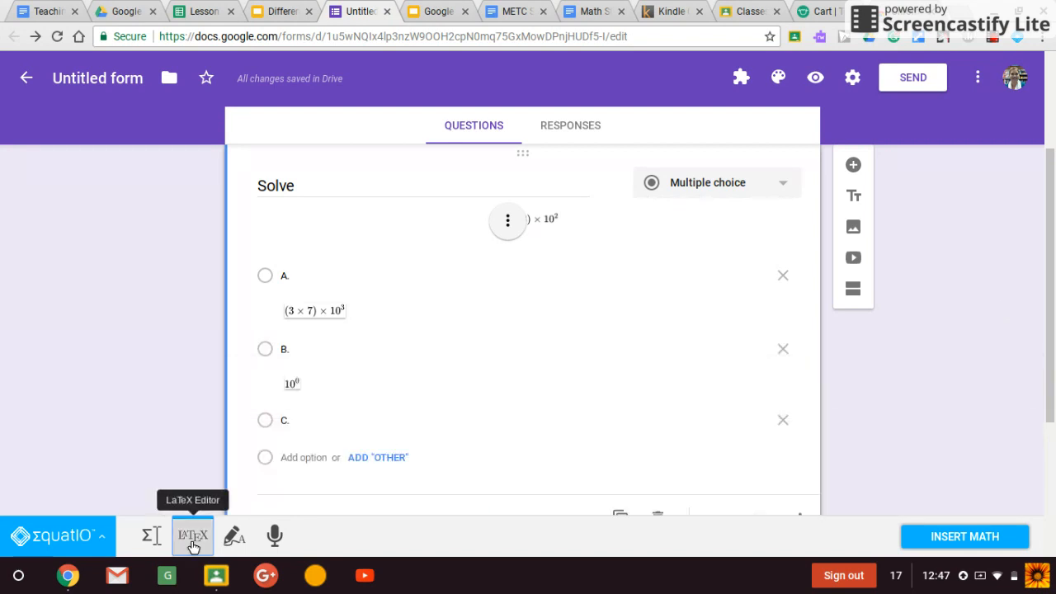
pyautogui.click(994, 38)
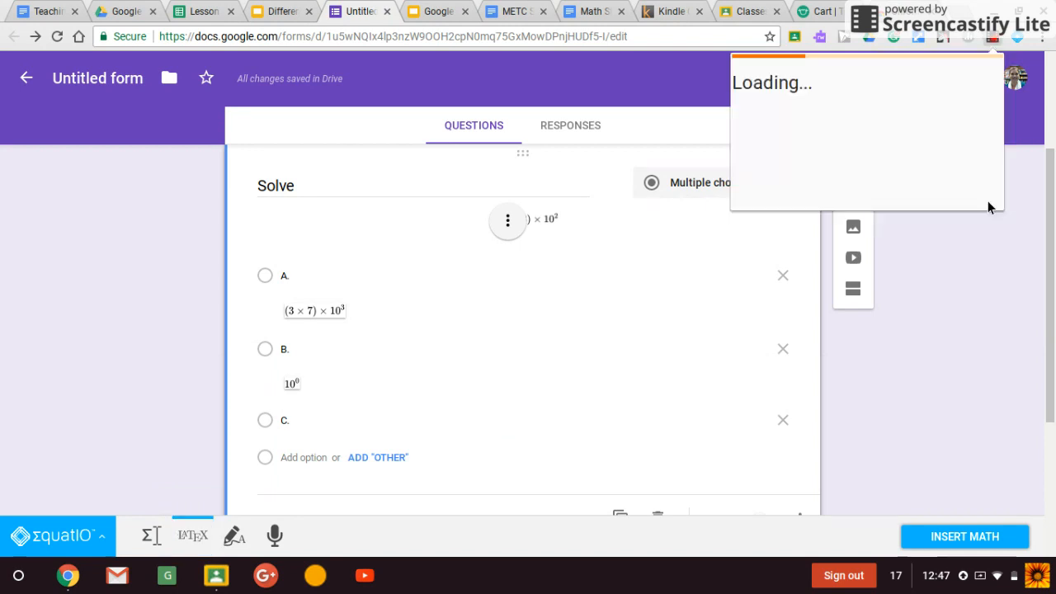